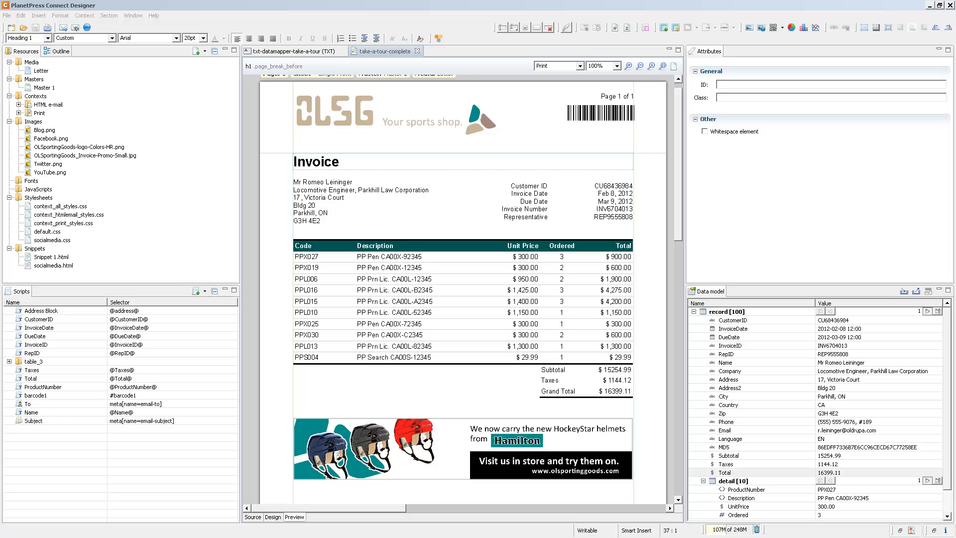
- Start a new Job Creation print preset with grouping, meta data, record filtering and sorting, and overridden finishing options enabled
{"action": "left_click", "coordinate": [7, 15]}
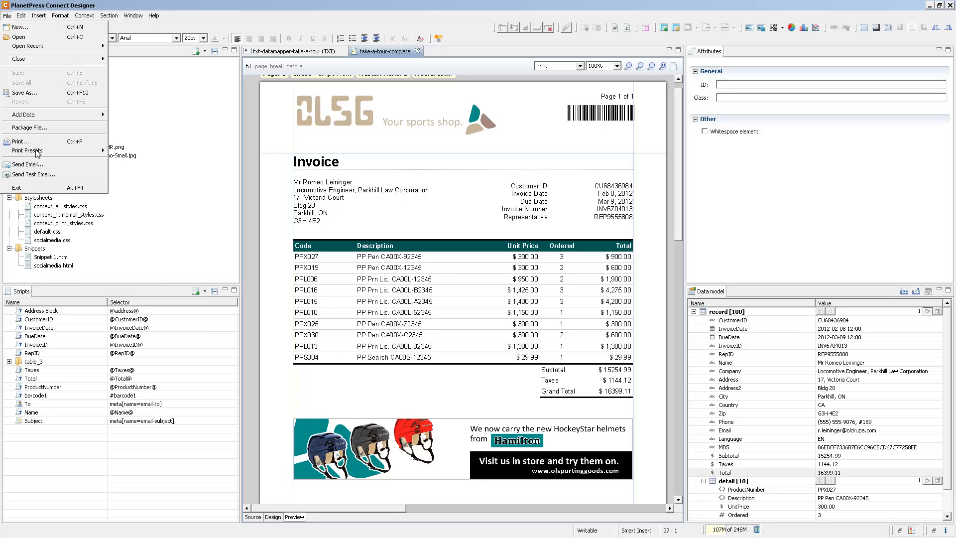
{"action": "mouse_move", "coordinate": [35, 153]}
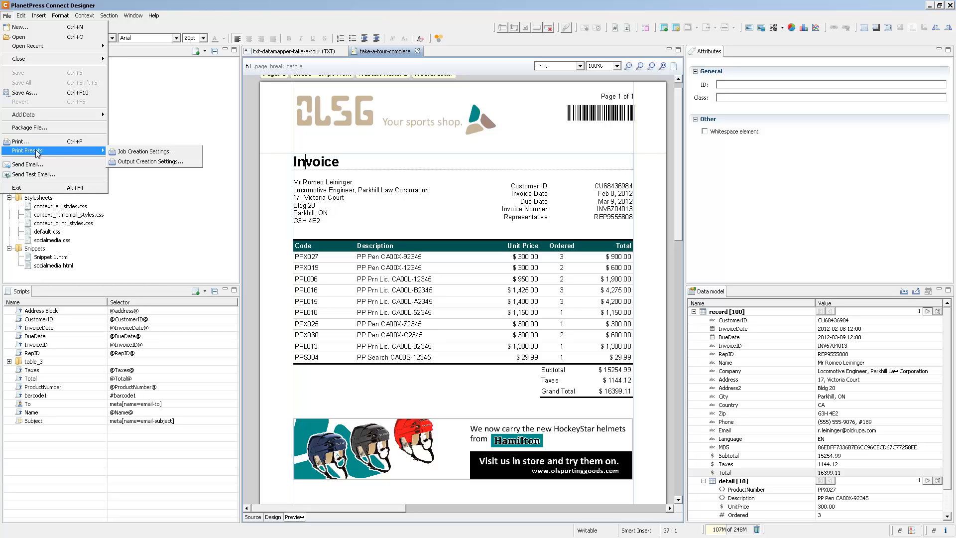
{"action": "left_click", "coordinate": [139, 151]}
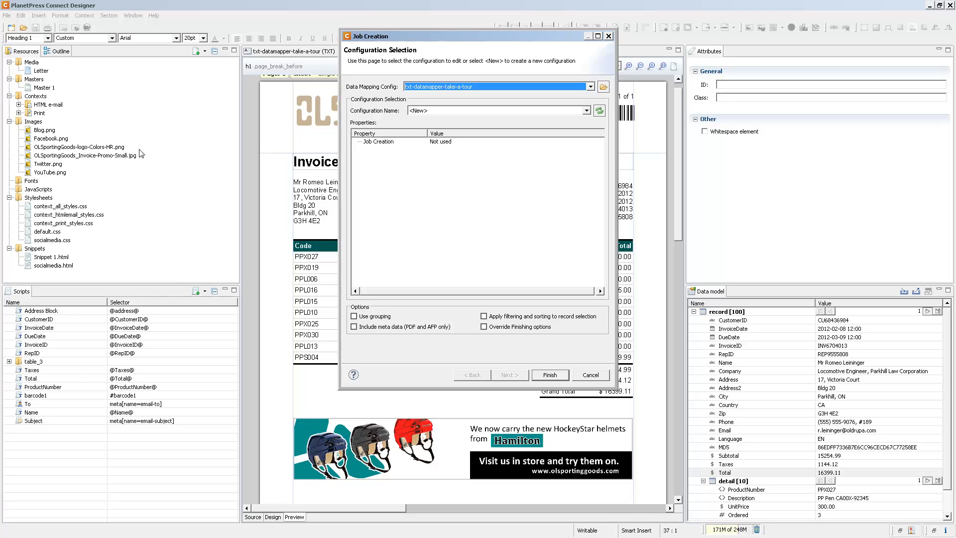
{"action": "left_click", "coordinate": [380, 316]}
{"action": "left_click", "coordinate": [381, 327]}
{"action": "left_click", "coordinate": [521, 319]}
{"action": "left_click", "coordinate": [520, 328]}
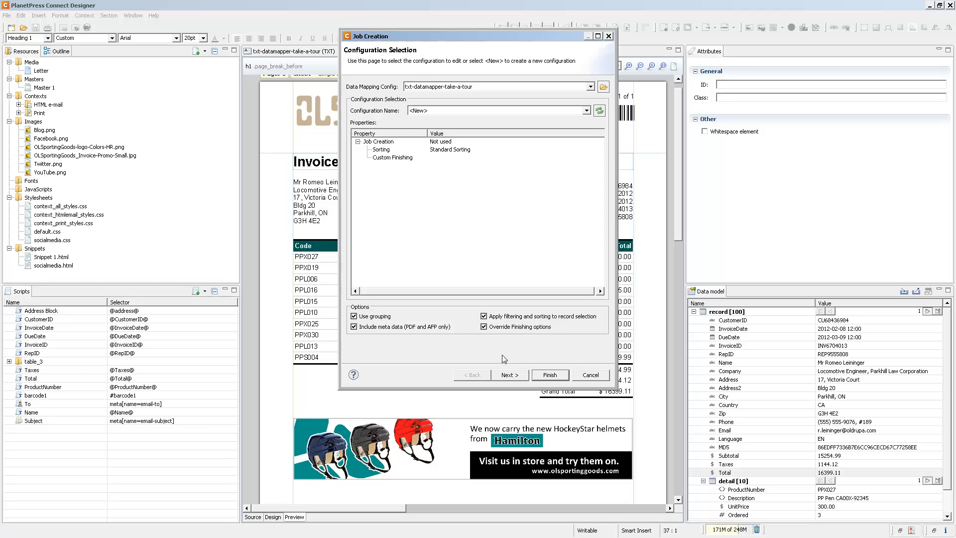
- Check which sections can be edited in the finishing options, leaving the document selected
{"action": "left_click", "coordinate": [504, 377]}
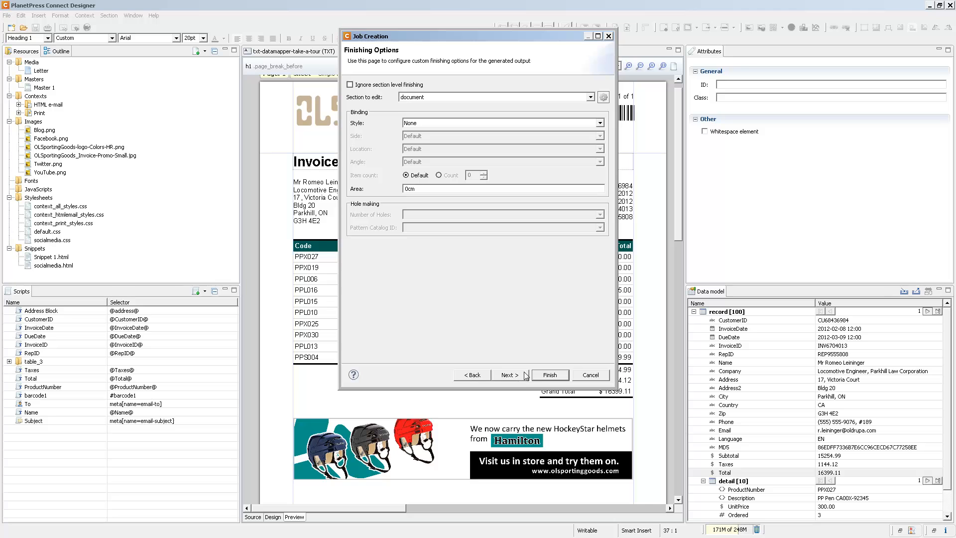
{"action": "left_click", "coordinate": [591, 98]}
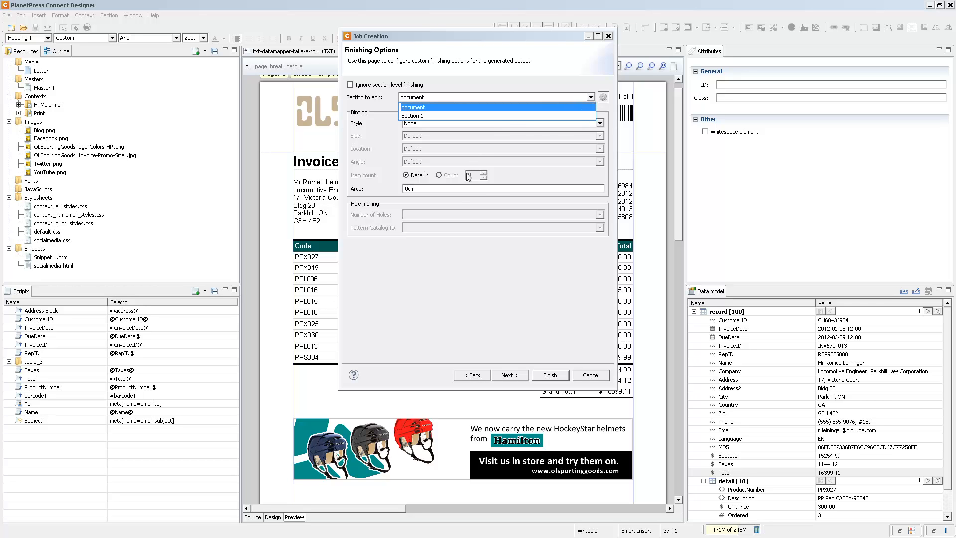
{"action": "left_click", "coordinate": [445, 290]}
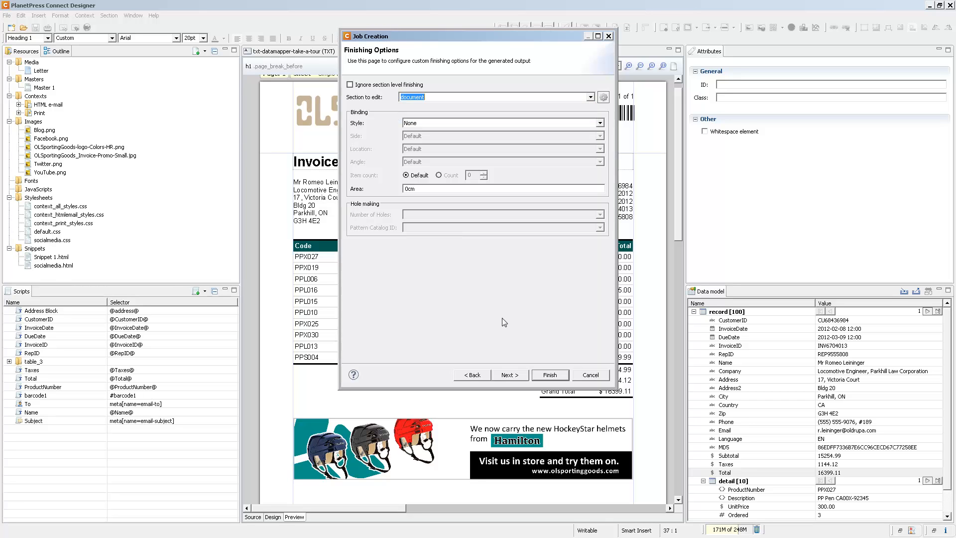
- Add a field rule to the data selection filter that keeps only records whose Country equals CA
{"action": "left_click", "coordinate": [513, 376]}
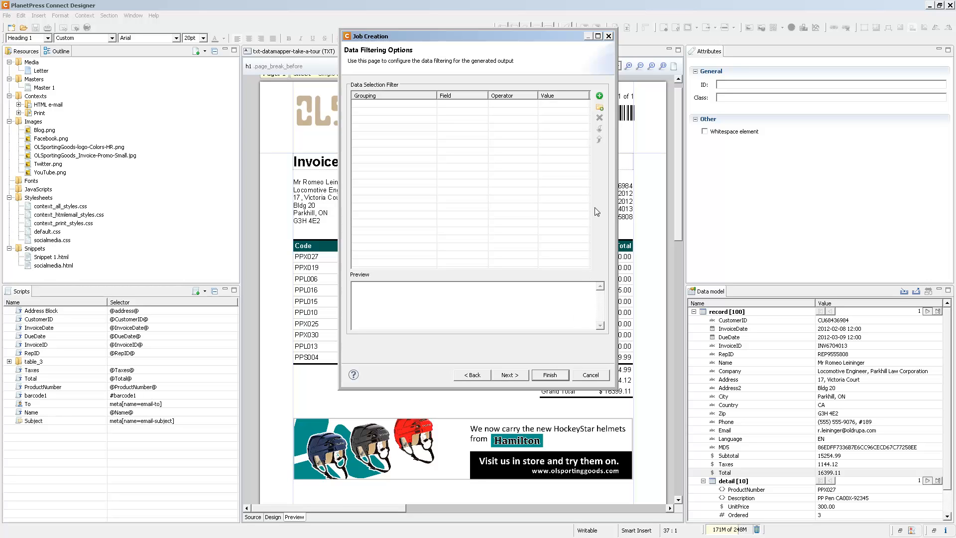
{"action": "left_click", "coordinate": [600, 104]}
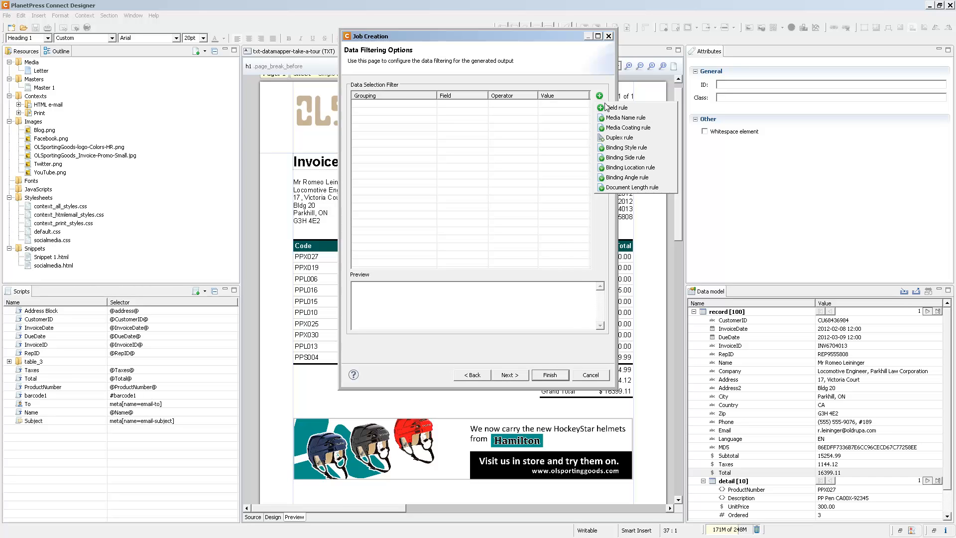
{"action": "left_click", "coordinate": [616, 107]}
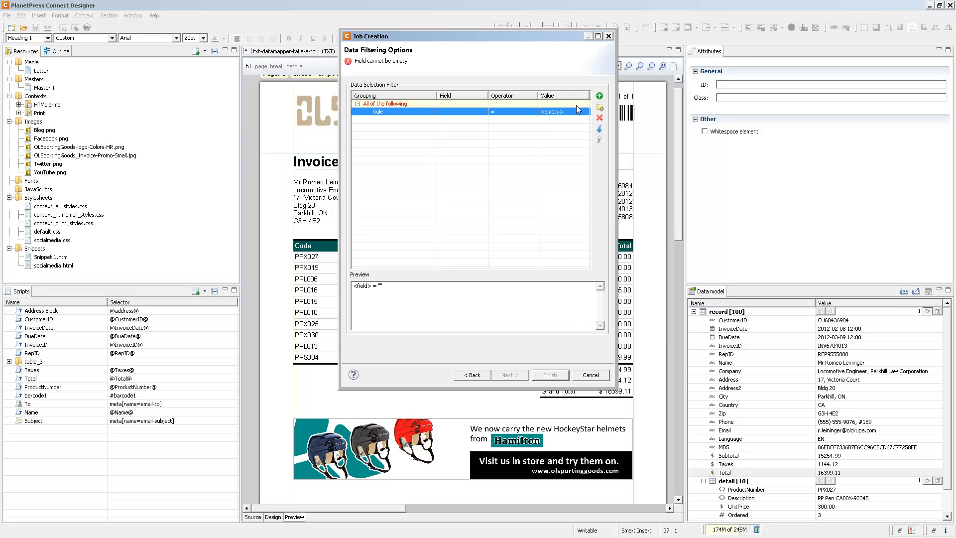
{"action": "left_click", "coordinate": [476, 113]}
{"action": "left_click", "coordinate": [483, 112]}
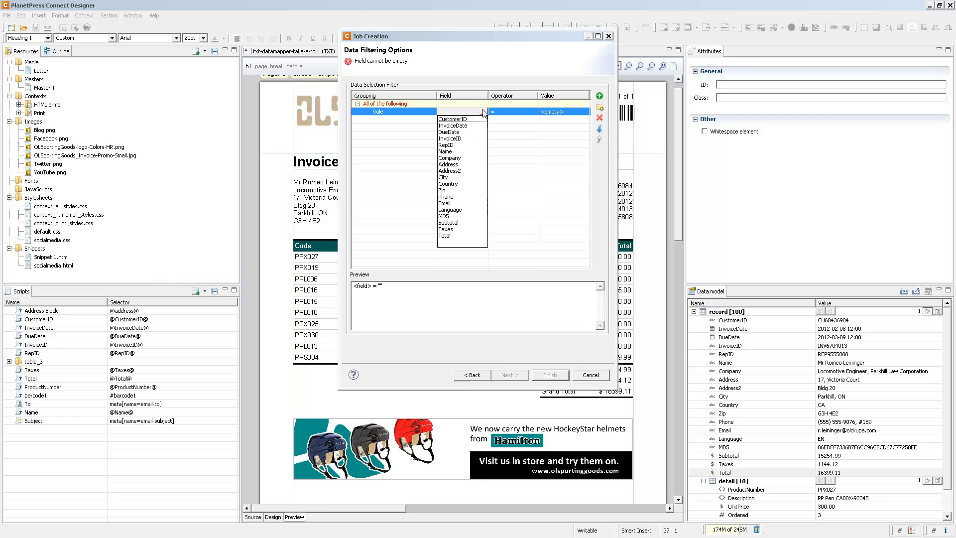
{"action": "left_click", "coordinate": [448, 183]}
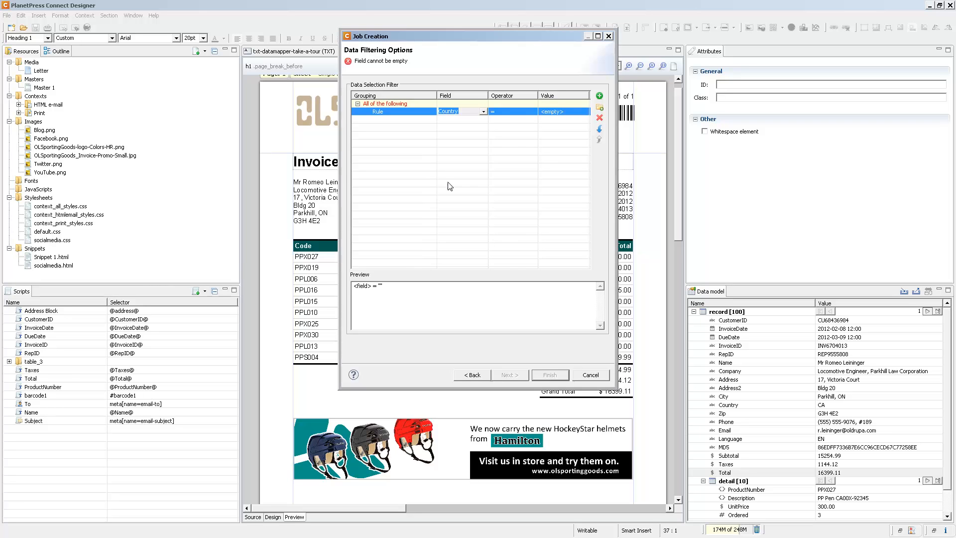
{"action": "left_click", "coordinate": [578, 111]}
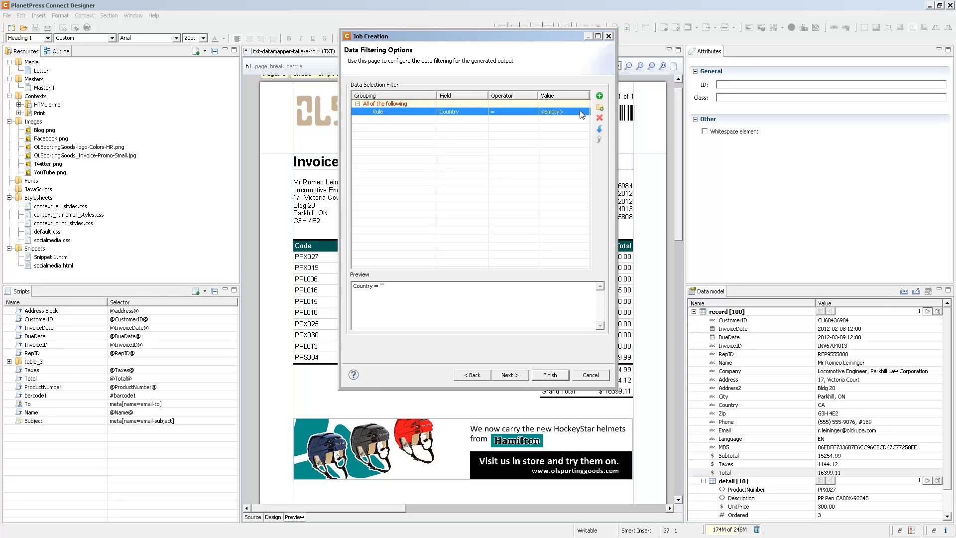
{"action": "left_click", "coordinate": [580, 111]}
{"action": "type", "text": "CA"}
{"action": "key", "text": "Return"}
- Add the Zip field as a standard sort field for the generated output
{"action": "left_click", "coordinate": [507, 377]}
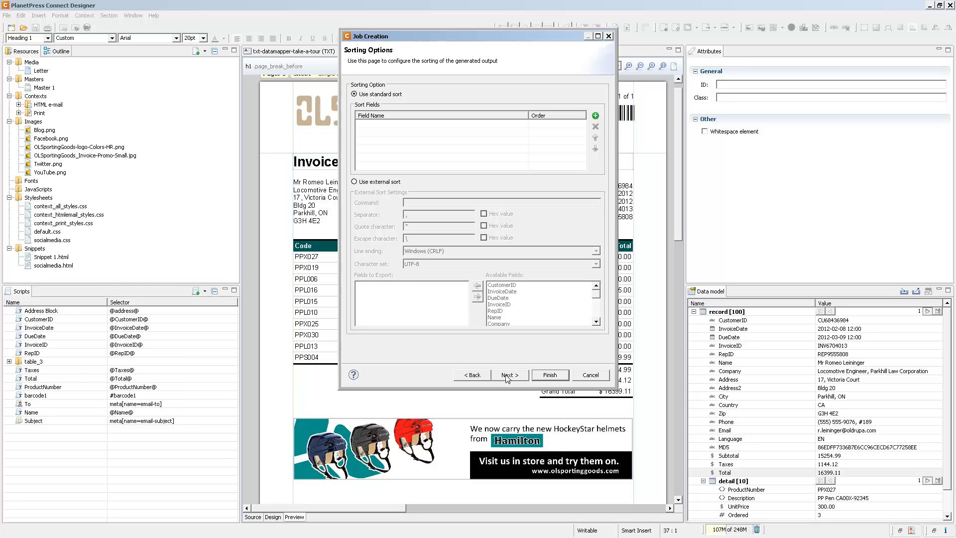
{"action": "left_click", "coordinate": [595, 118]}
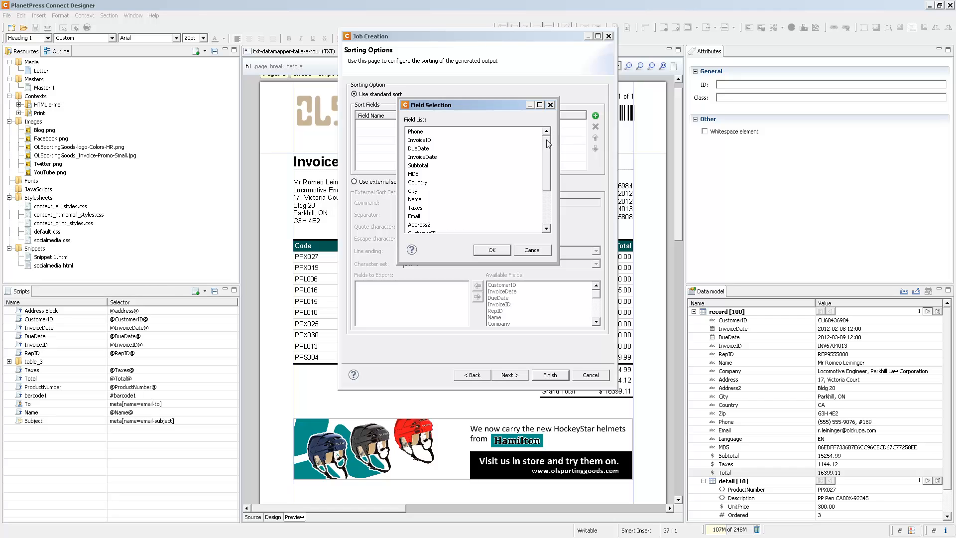
{"action": "scroll", "coordinate": [544, 174], "scroll_direction": "down", "scroll_amount": 2}
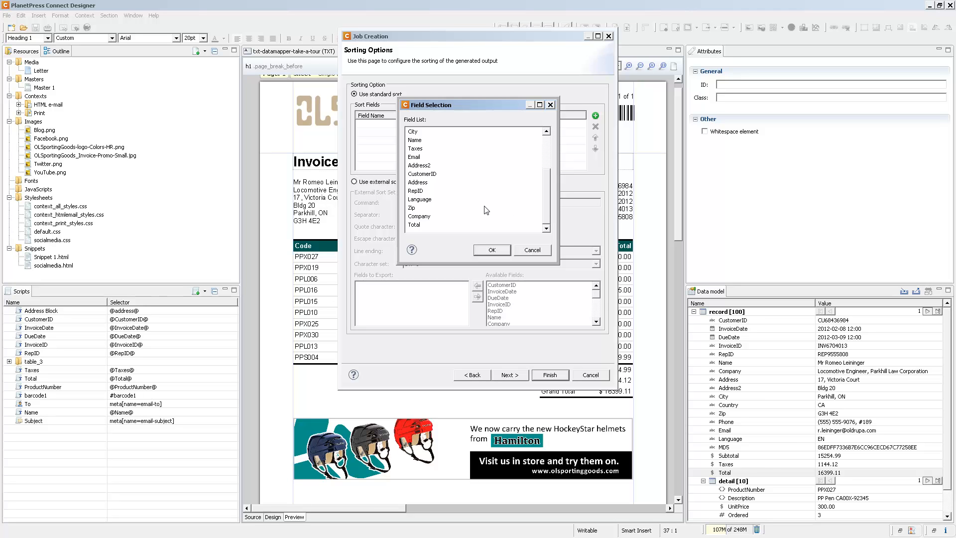
{"action": "left_click", "coordinate": [412, 208]}
{"action": "left_click", "coordinate": [490, 250]}
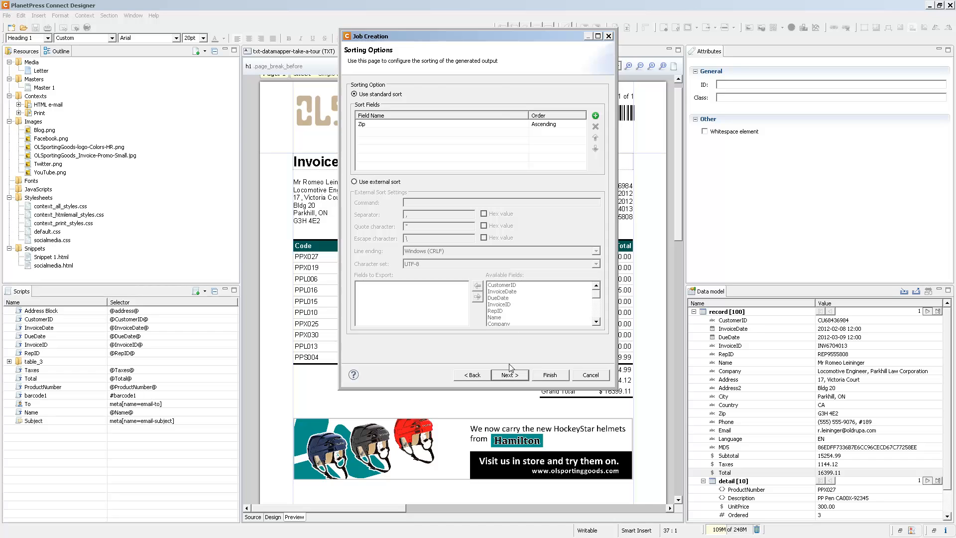
- Keep the default grouping and meta data options, and save the preset as "Default Job Settings" with the description "Filter Canadian Customers"
{"action": "left_click", "coordinate": [511, 379]}
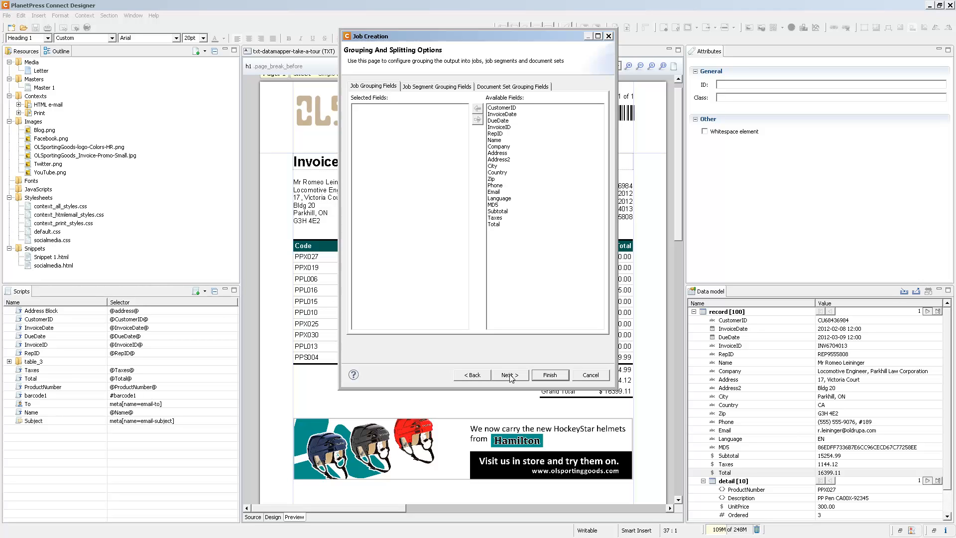
{"action": "left_click", "coordinate": [510, 375]}
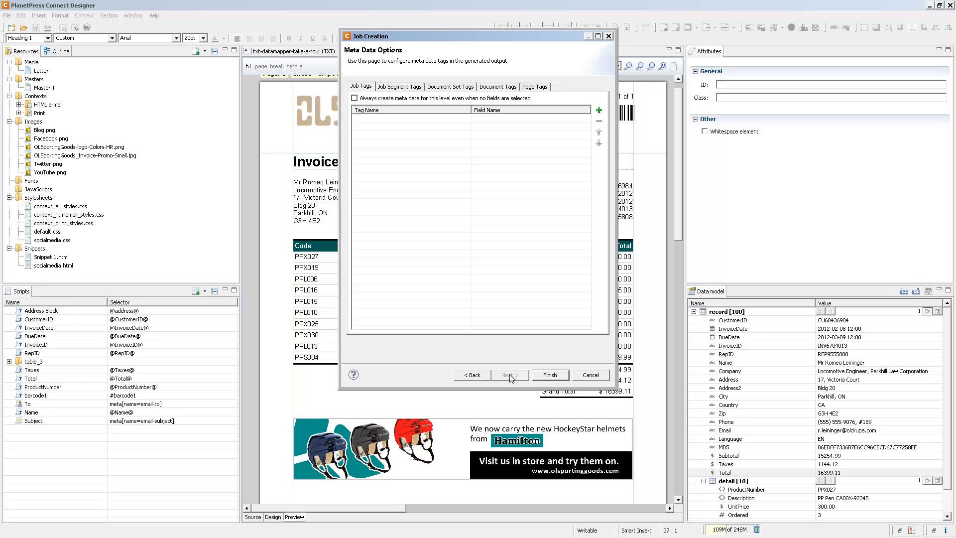
{"action": "left_click", "coordinate": [554, 374]}
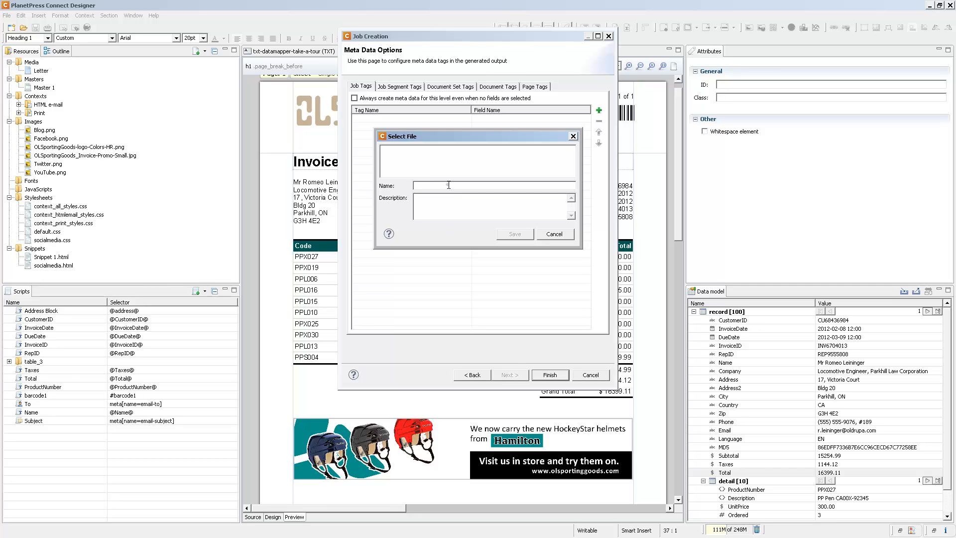
{"action": "type", "text": "Default Job Settings"}
{"action": "left_click", "coordinate": [448, 197]}
{"action": "type", "text": "Filter Canadian Customers"}
{"action": "left_click", "coordinate": [506, 234]}
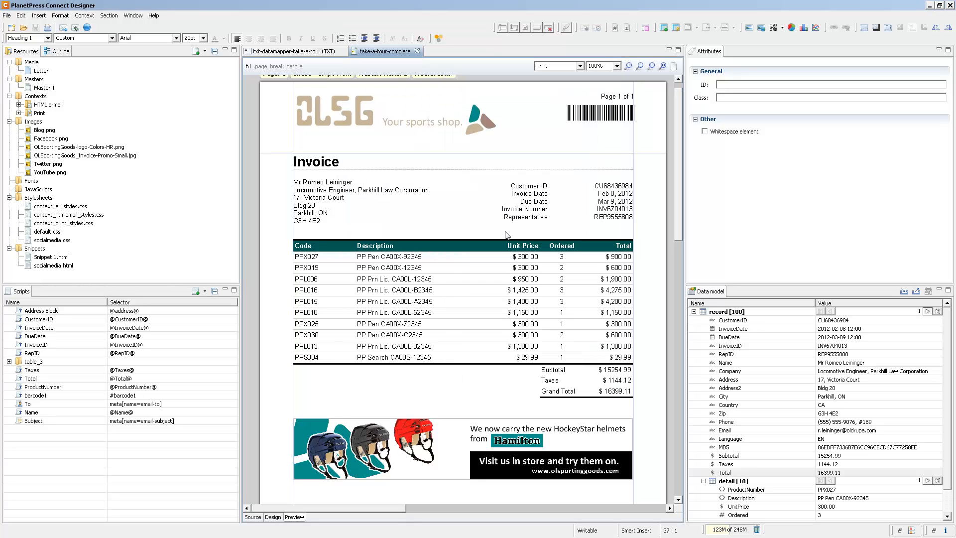